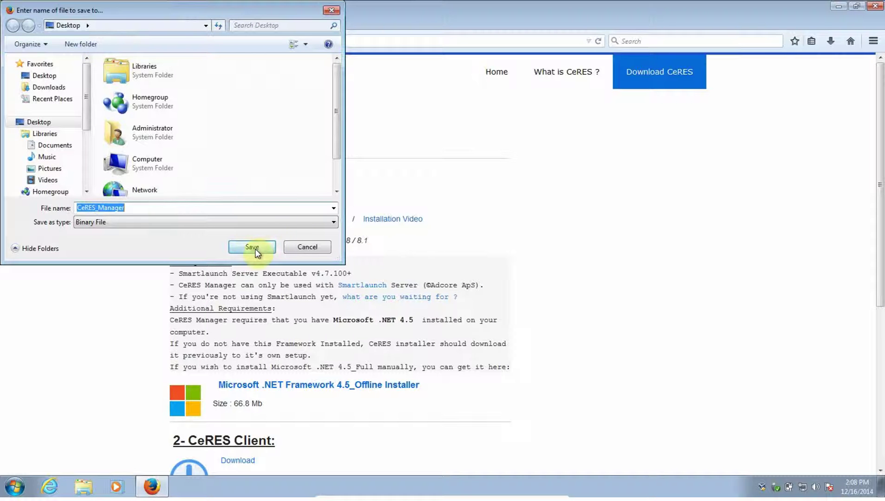
# Step: Save the CeRES_Manager installer to the Desktop from the TINdev download page
pyautogui.click(253, 248)
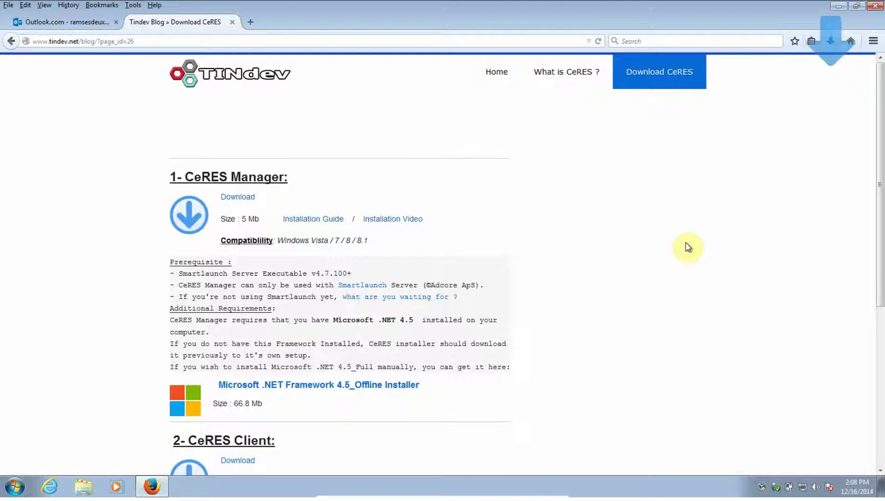
# Step: Run CeRES_Manager from the Desktop and install it into the default TinDEV folder, then finish setup
pyautogui.click(836, 9)
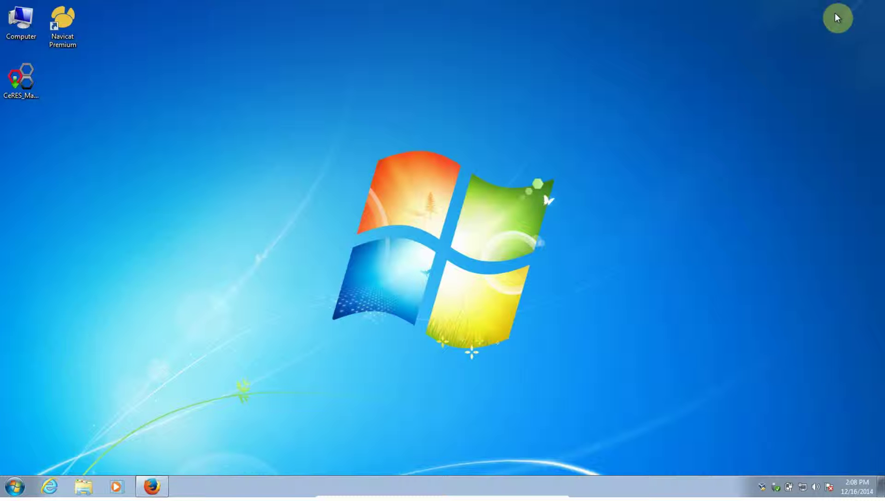
pyautogui.doubleClick(28, 87)
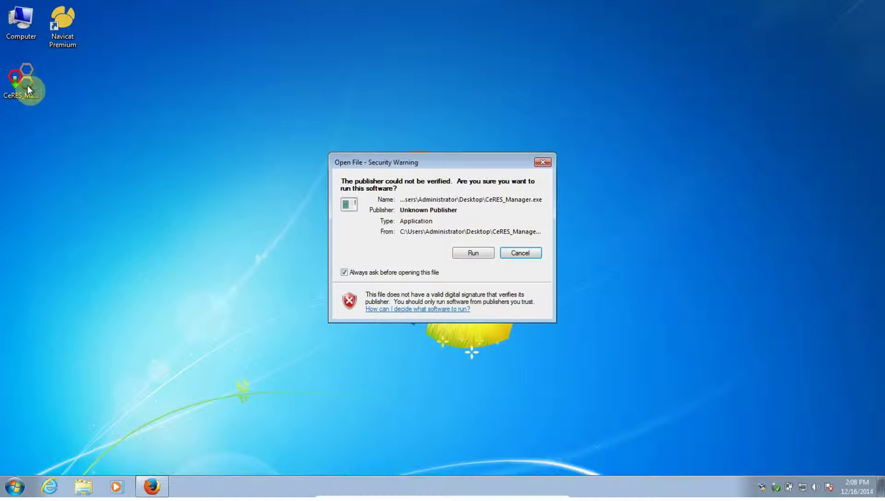
pyautogui.click(469, 253)
pyautogui.click(457, 263)
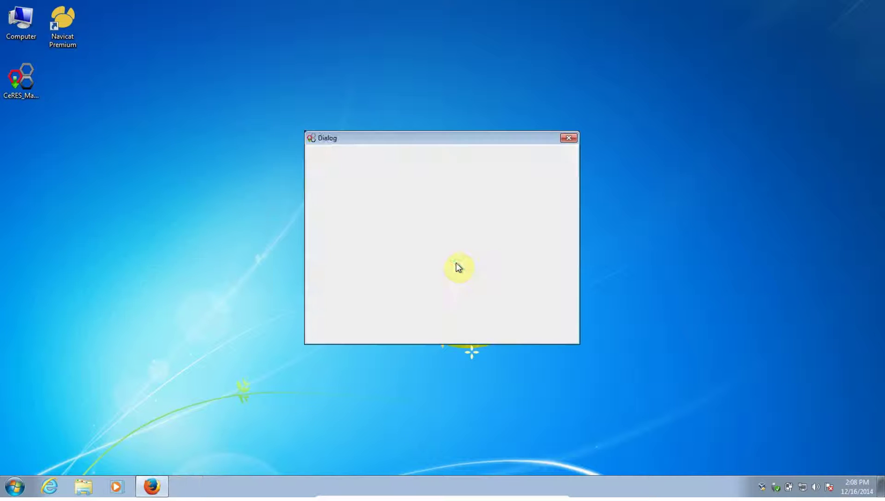
pyautogui.click(493, 333)
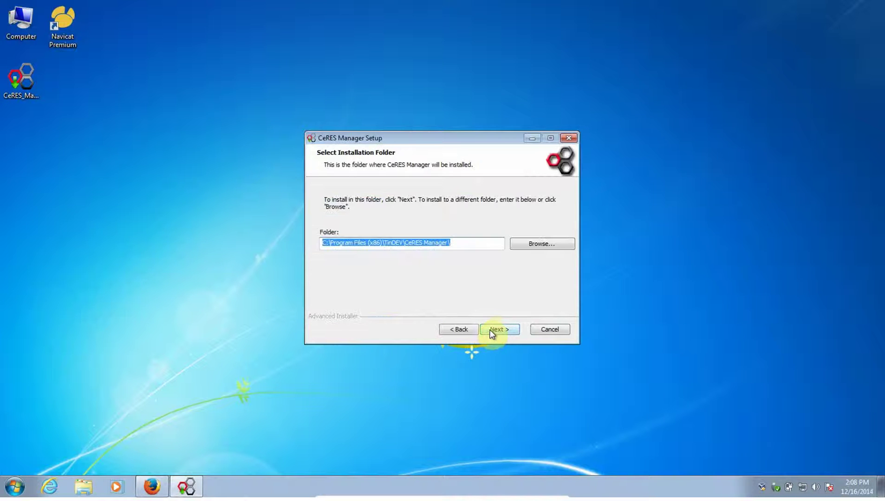
pyautogui.click(497, 330)
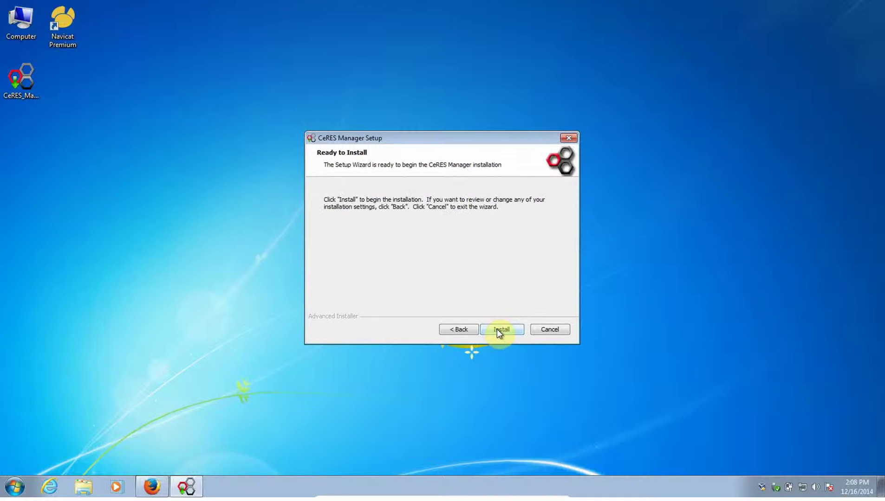
pyautogui.click(500, 329)
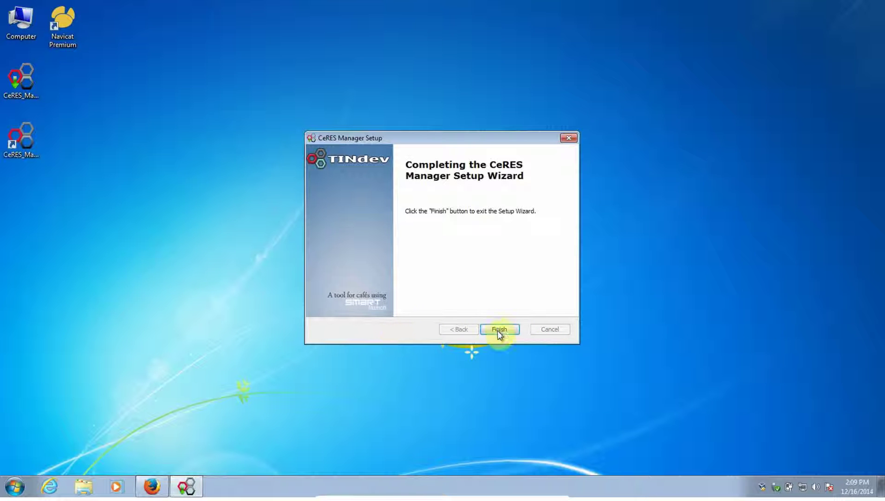
pyautogui.click(499, 329)
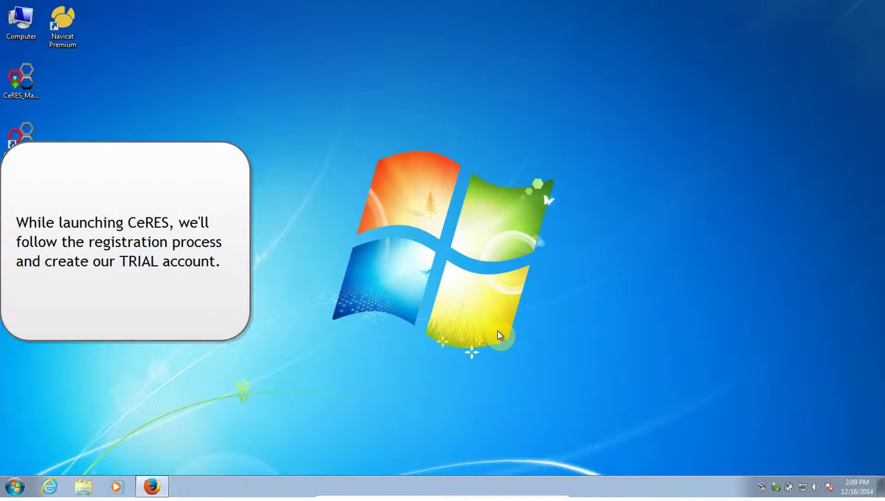
# Step: Launch CeRES Manager from the relocated shortcut and accept the end user agreement after scrolling it
pyautogui.moveTo(21, 134); pyautogui.dragTo(461, 42)
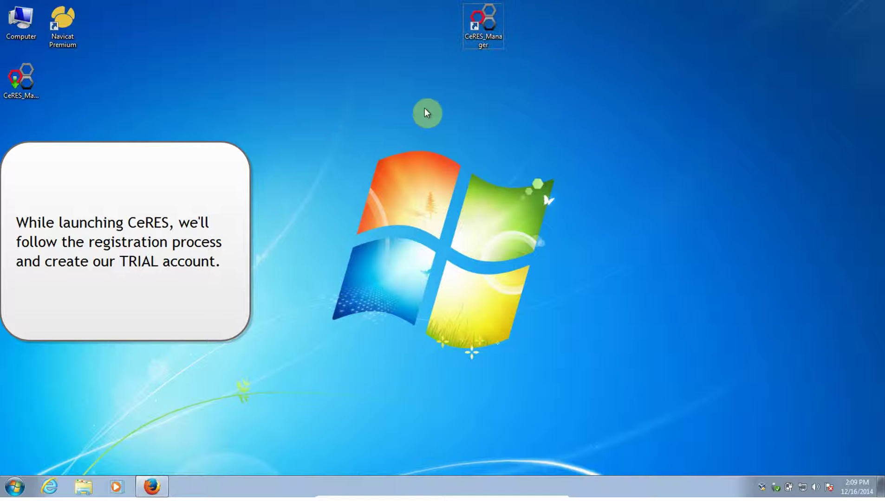
pyautogui.doubleClick(482, 28)
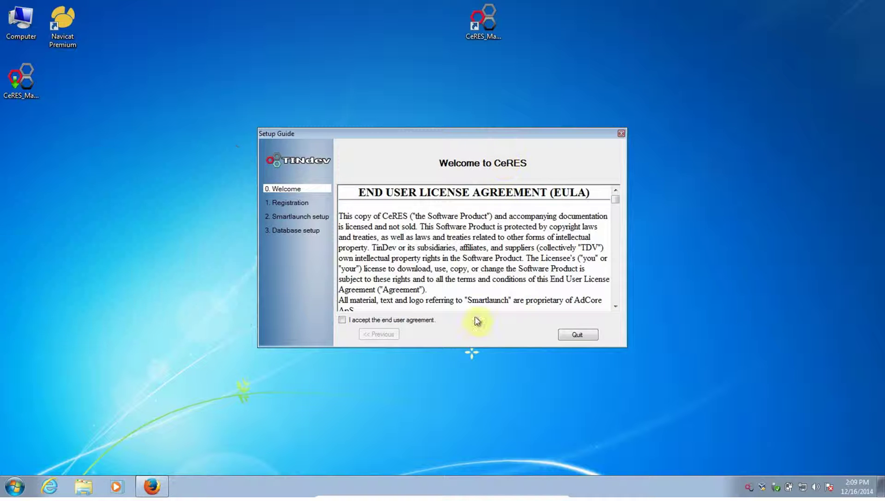
pyautogui.moveTo(615, 202); pyautogui.dragTo(609, 309)
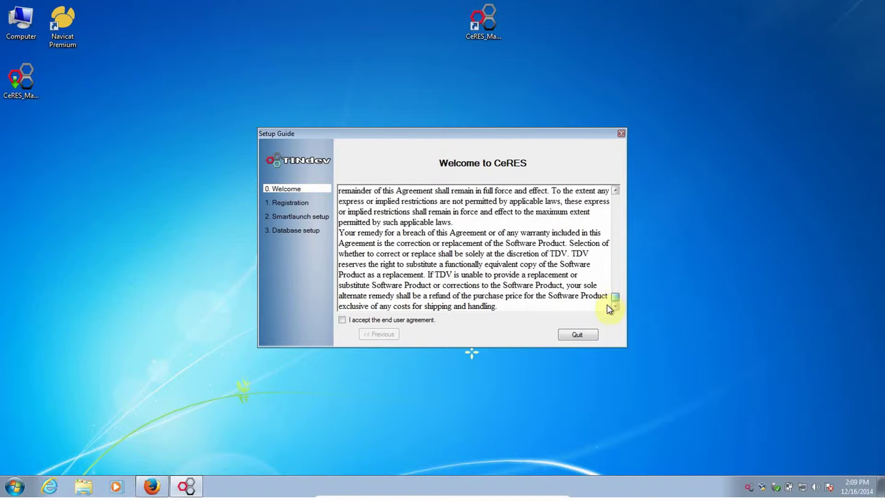
pyautogui.click(402, 322)
# Step: Choose to register for a Trial and open the trial account creation form
pyautogui.click(571, 335)
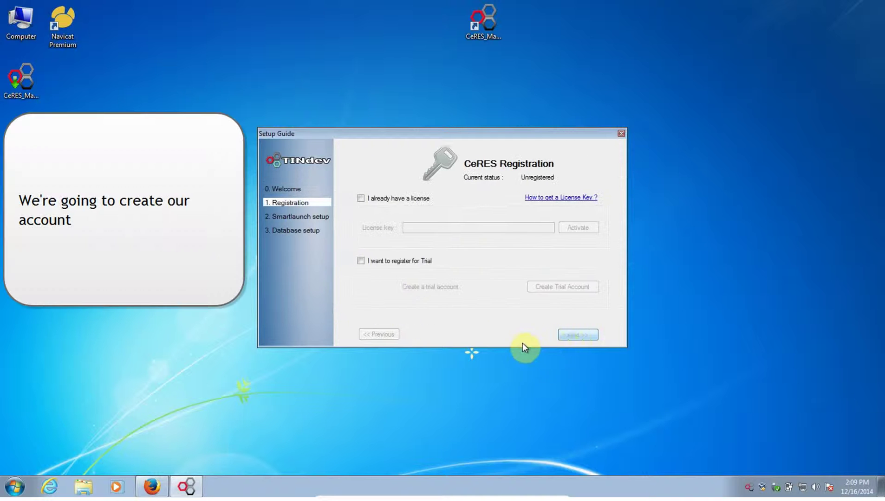
pyautogui.click(388, 263)
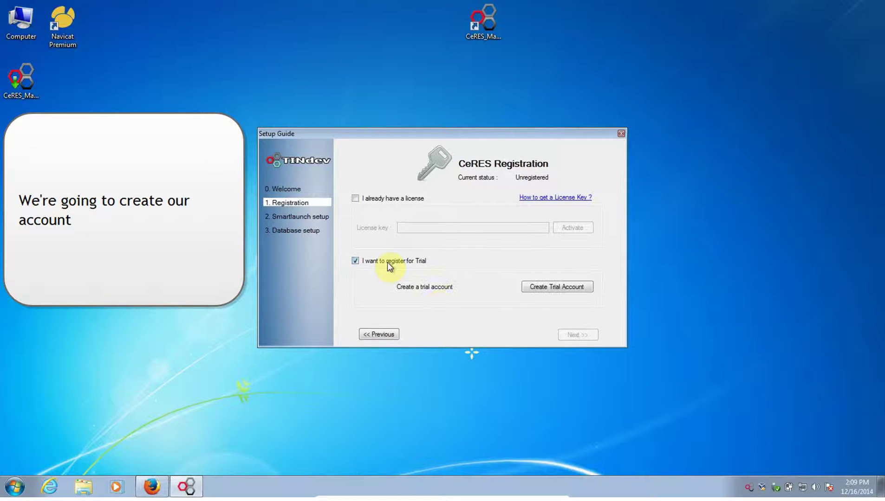
pyautogui.click(553, 289)
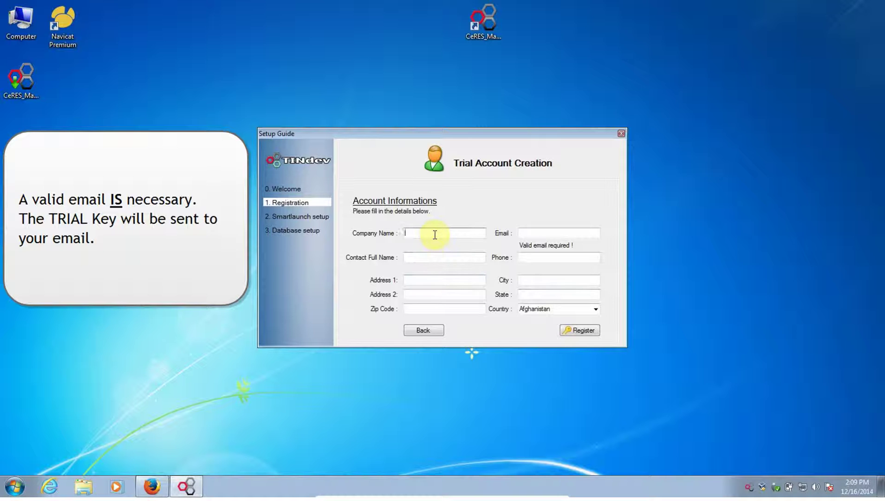
# Step: Enter company name 'Test Company Name', the contact's e-mail, full name and phone number
pyautogui.write('TestsCompany Nametest')
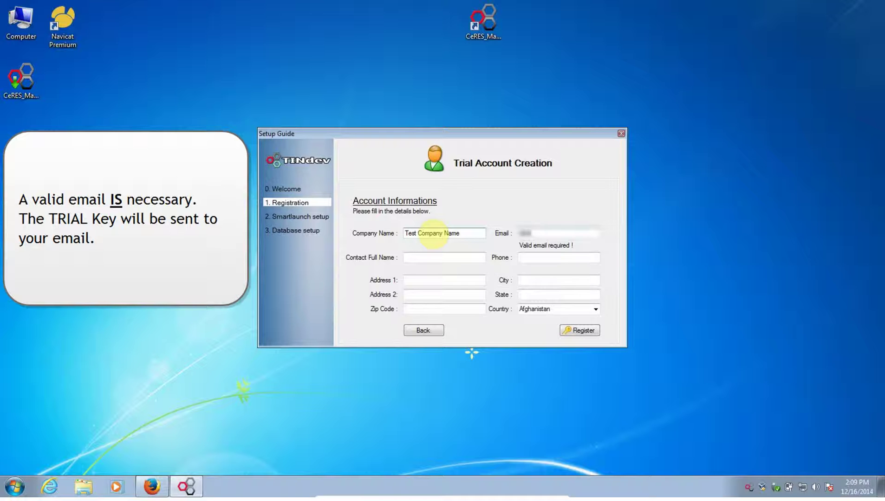
pyautogui.write('@example.commail')
pyautogui.click(422, 259)
pyautogui.write('M')
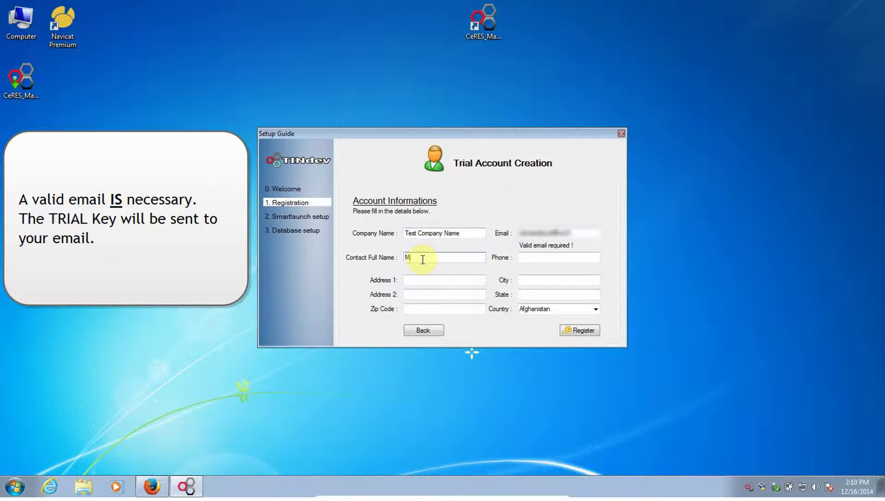
pyautogui.write('. Jones')
pyautogui.click(537, 257)
pyautogui.write('+')
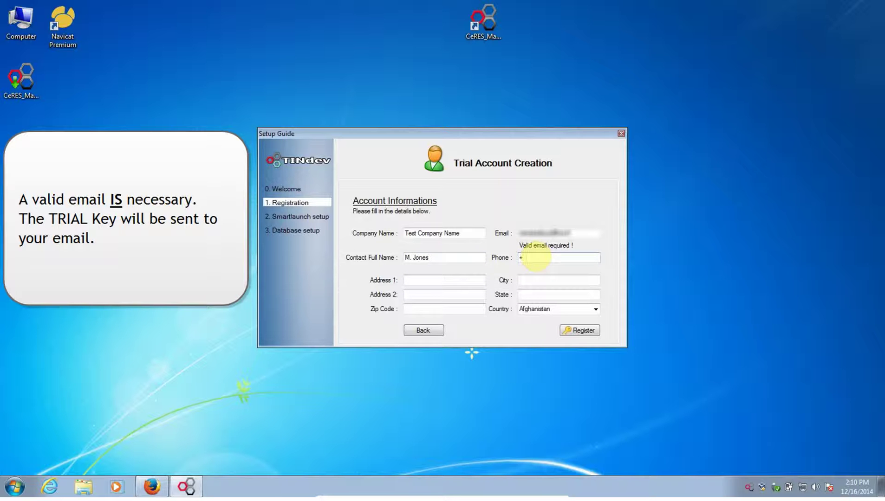
pyautogui.write('65 12345678')
# Step: Fill in the street address, city and zip code fields of the trial form
pyautogui.click(469, 279)
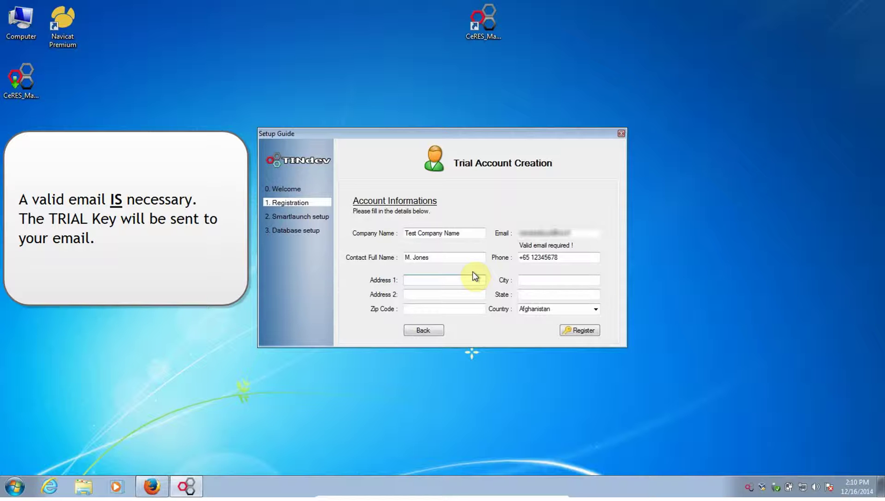
pyautogui.write('1456 Line Road')
pyautogui.click(540, 279)
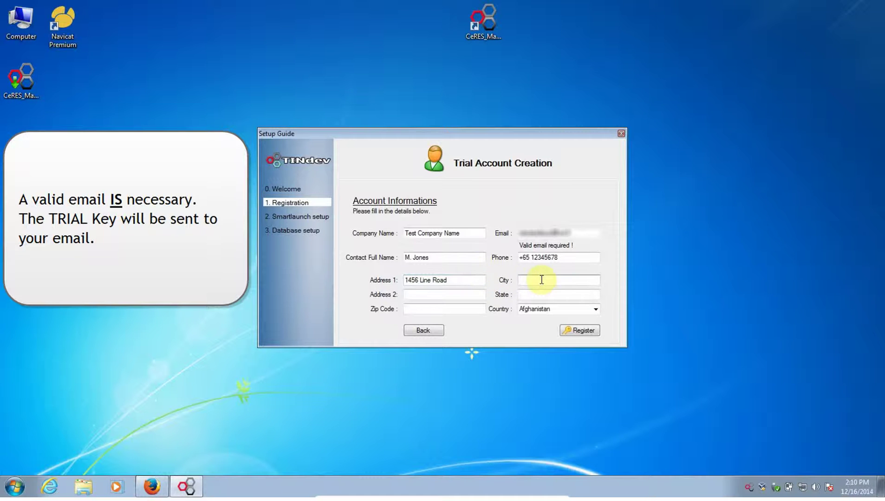
pyautogui.write('Phoenix')
pyautogui.click(480, 310)
pyautogui.write('67897')
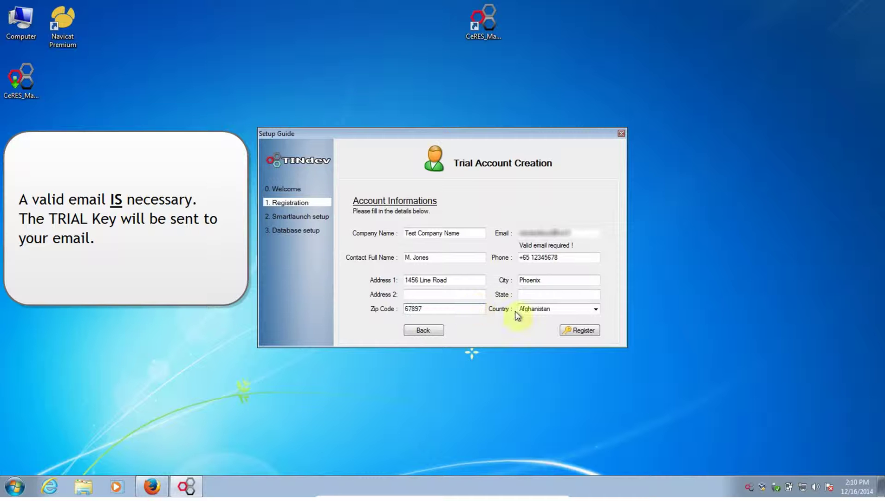
# Step: Set the country to United States
pyautogui.click(595, 309)
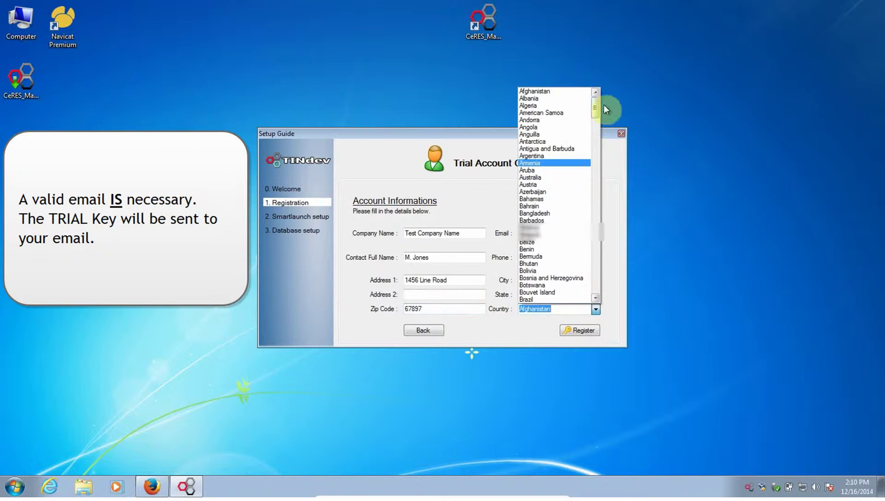
pyautogui.moveTo(597, 103); pyautogui.dragTo(554, 269)
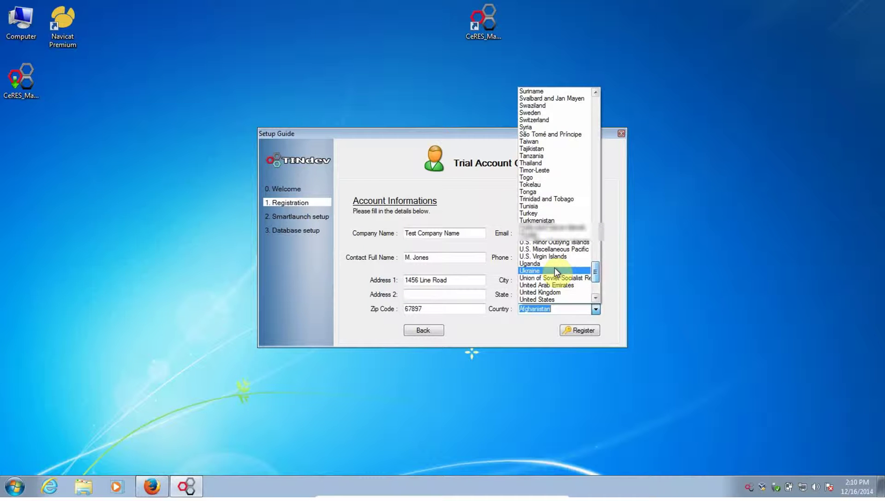
pyautogui.click(557, 299)
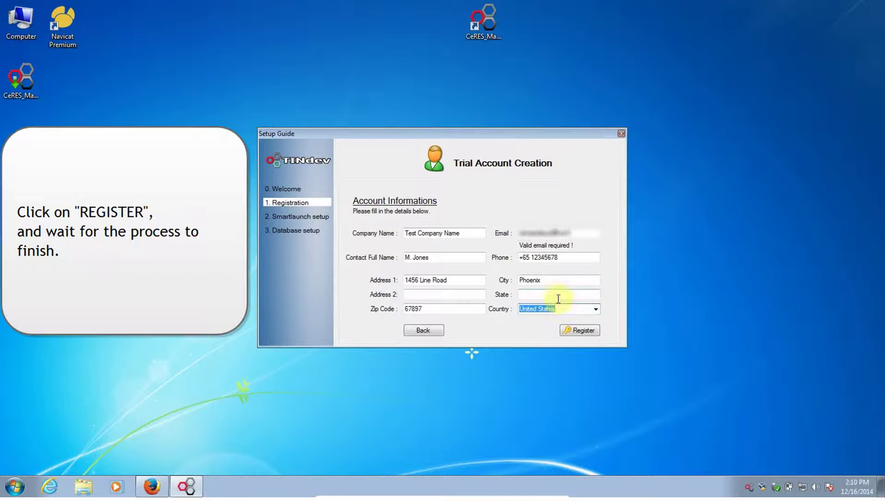
# Step: Register the trial account so the licence key is e-mailed
pyautogui.click(574, 332)
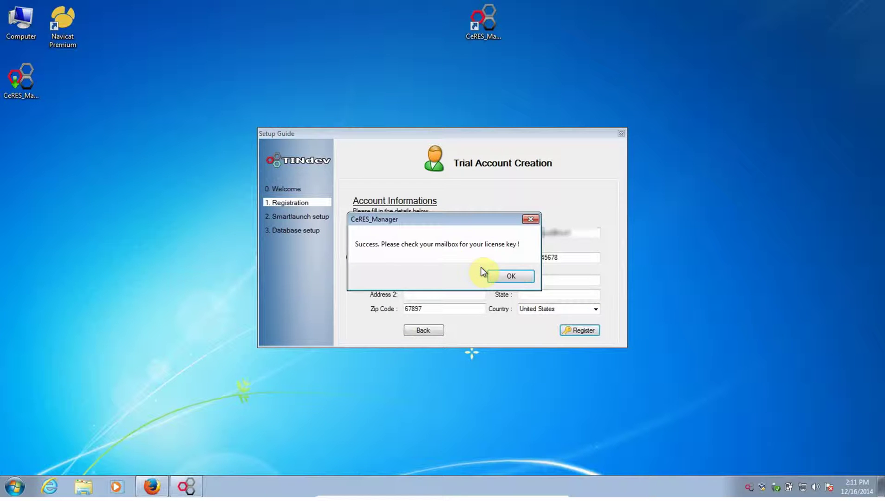
# Step: Dismiss the success message and open the CeRES Manager TRIAL Registration e-mail in Outlook.com
pyautogui.click(510, 276)
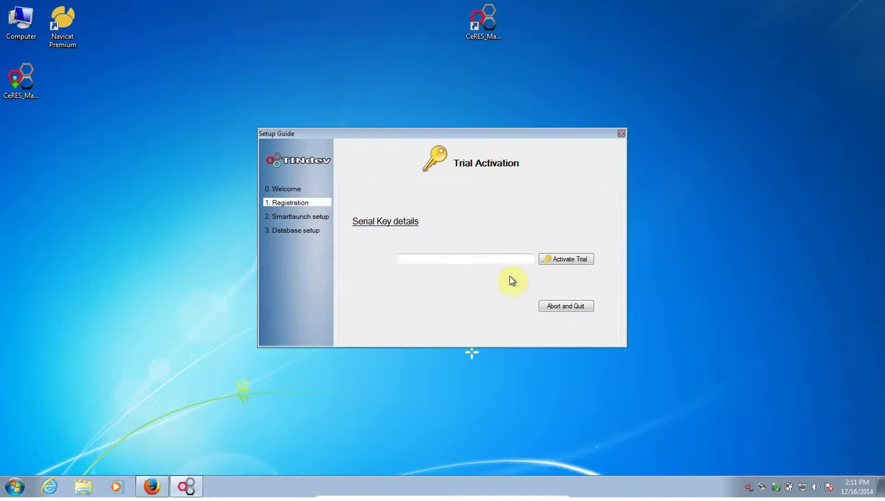
pyautogui.click(154, 487)
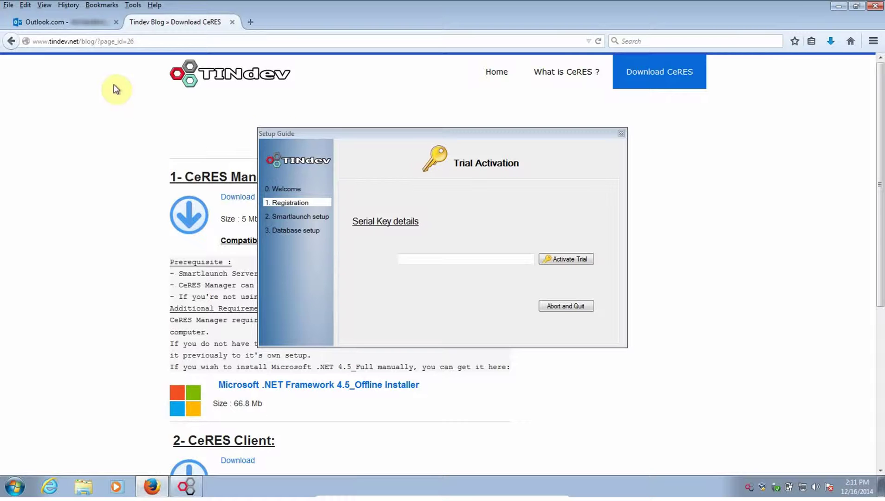
pyautogui.click(56, 22)
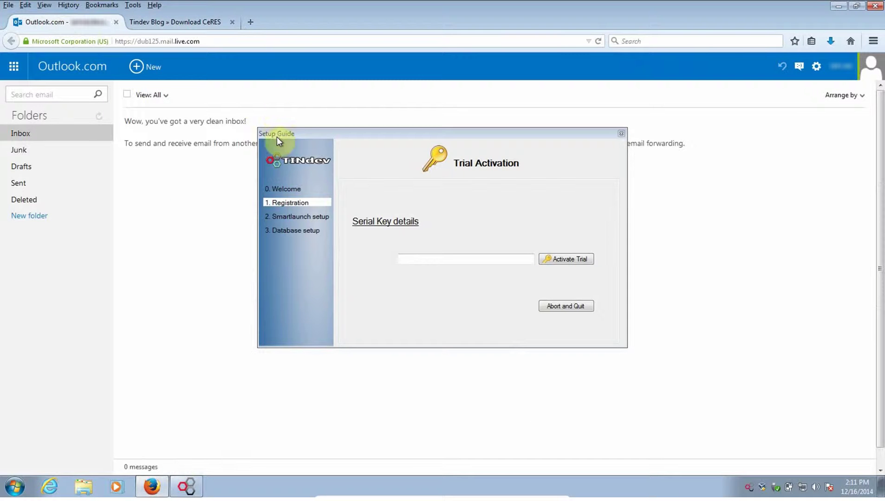
pyautogui.moveTo(277, 137); pyautogui.dragTo(500, 160)
pyautogui.click(98, 116)
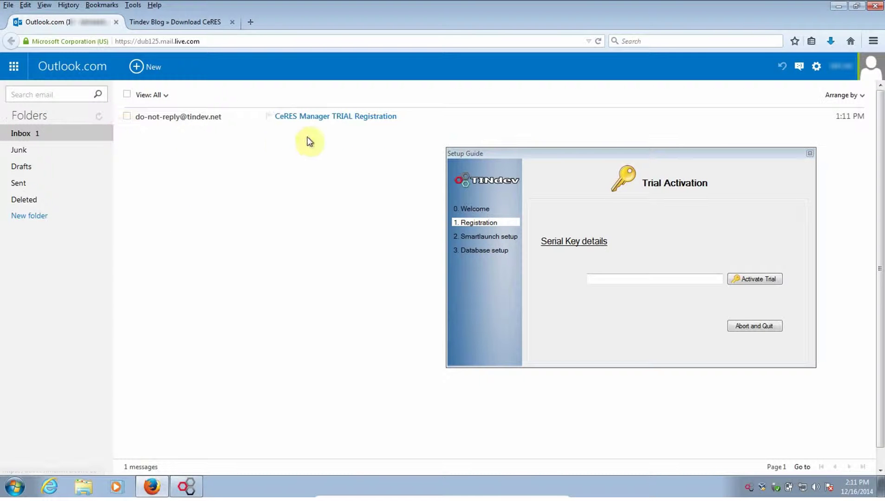
pyautogui.click(339, 117)
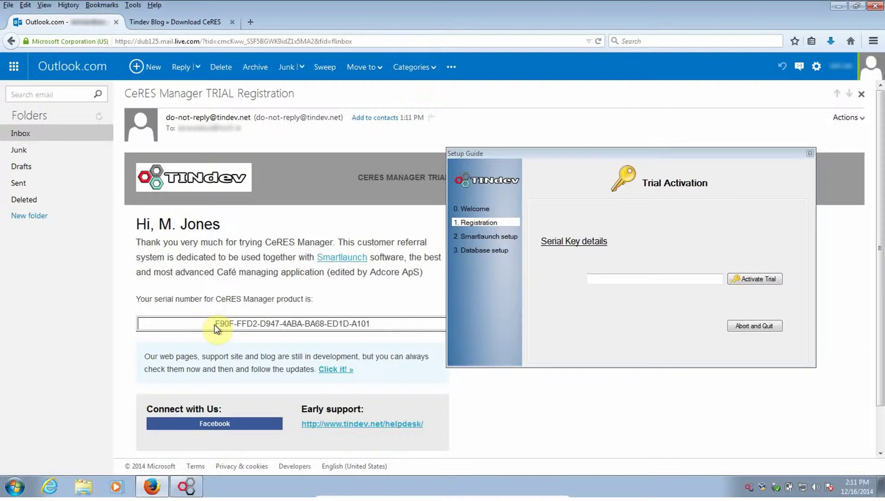
# Step: Copy the serial number from the e-mail and bring the Setup Guide back into view
pyautogui.moveTo(497, 156); pyautogui.dragTo(540, 199)
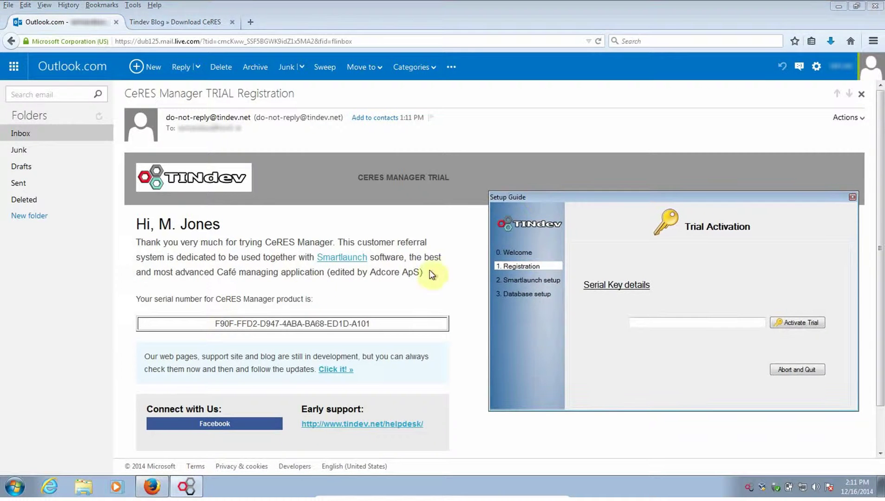
pyautogui.click(213, 325)
pyautogui.moveTo(214, 325); pyautogui.dragTo(363, 323)
pyautogui.rightClick(363, 322)
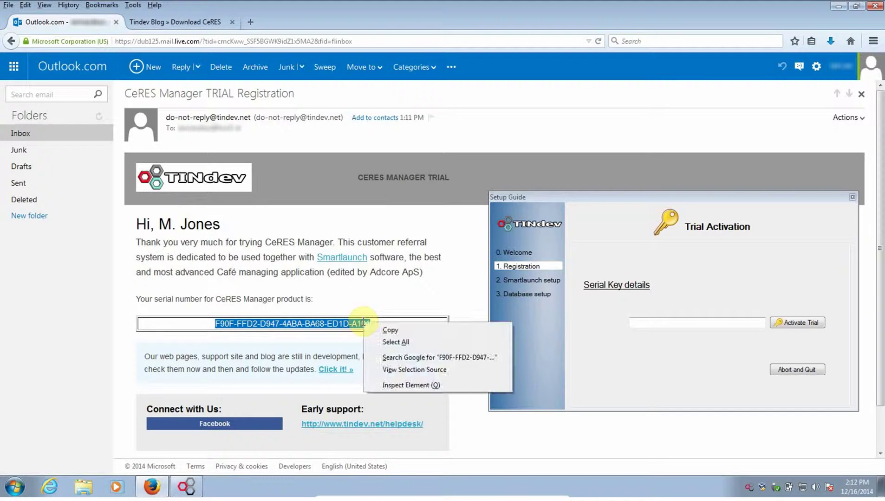
pyautogui.click(377, 331)
pyautogui.moveTo(624, 208); pyautogui.dragTo(390, 155)
pyautogui.click(838, 6)
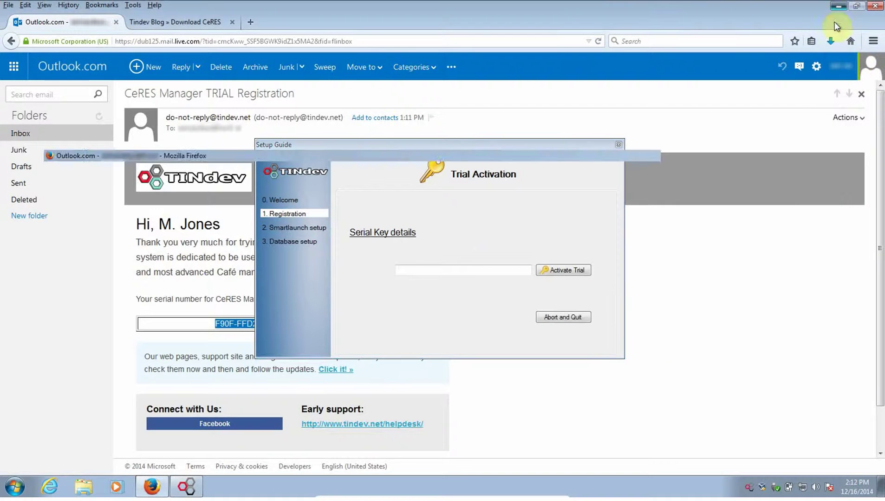
# Step: Paste the copied serial key, activate the trial, and acknowledge the activation
pyautogui.click(523, 271)
pyautogui.rightClick(501, 274)
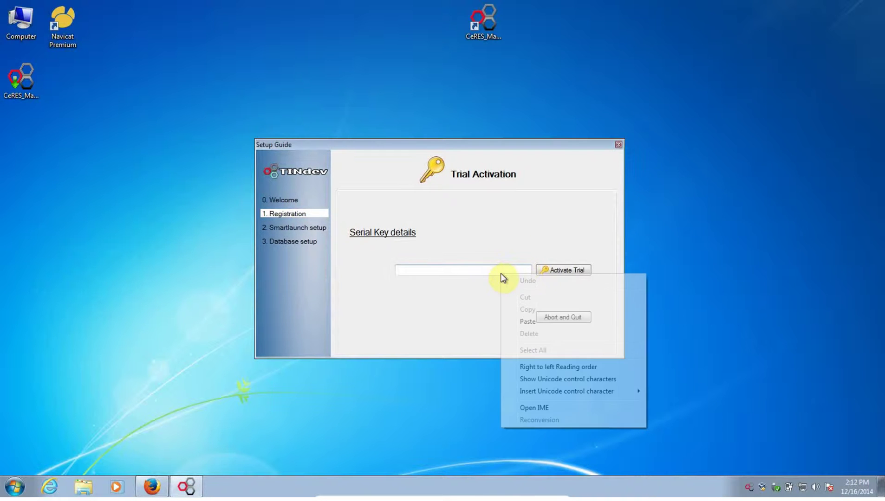
pyautogui.click(540, 322)
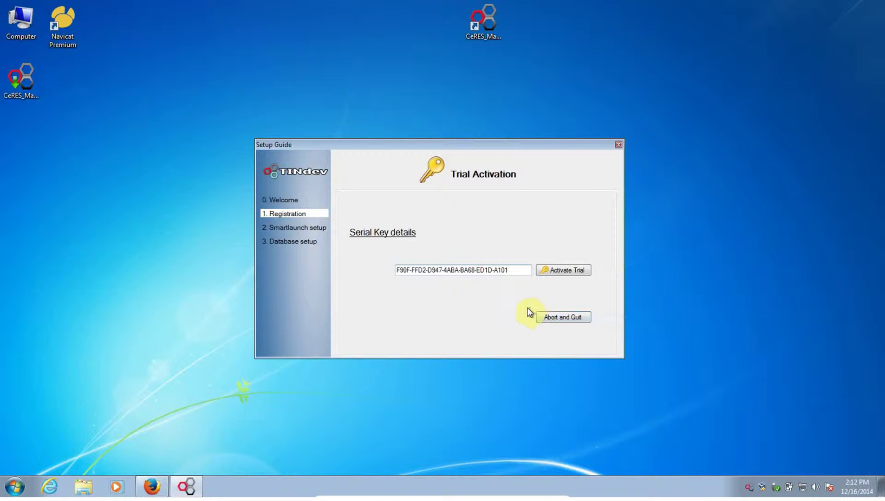
pyautogui.click(555, 271)
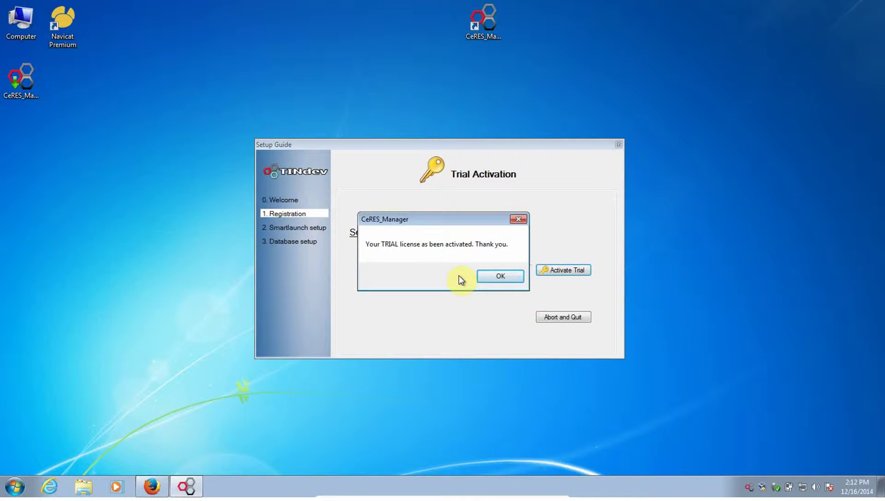
pyautogui.click(500, 277)
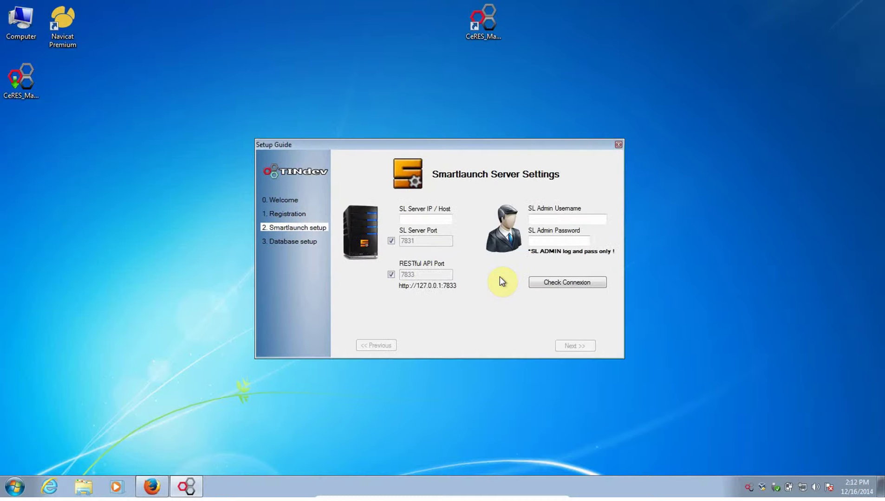
# Step: Enter server IP 192.168.1.200, admin username and password, check the connection, and continue
pyautogui.click(446, 222)
pyautogui.write('192.1')
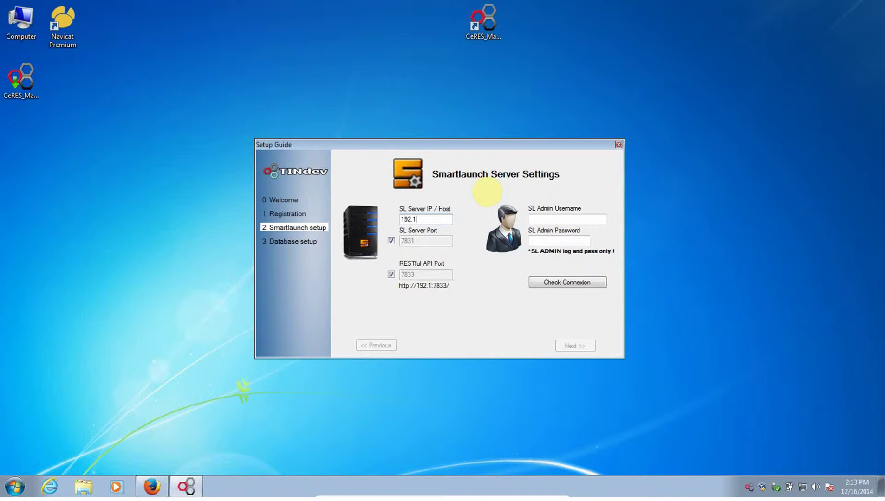
pyautogui.write('68.1.200')
pyautogui.click(569, 218)
pyautogui.write('admin')
pyautogui.press('Tab')
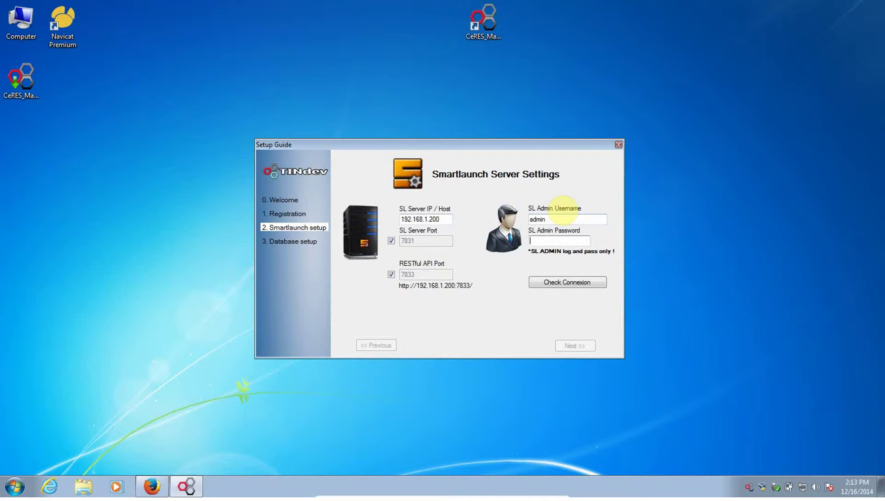
pyautogui.write('*****')
pyautogui.click(549, 281)
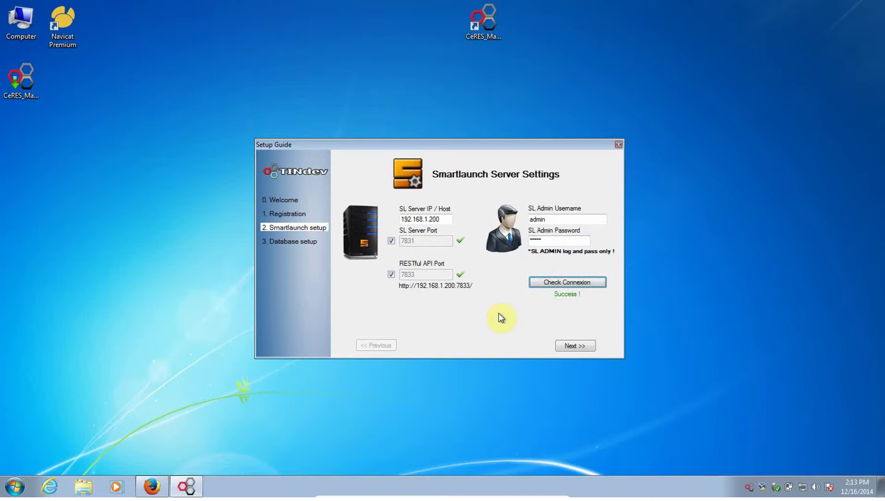
pyautogui.click(569, 346)
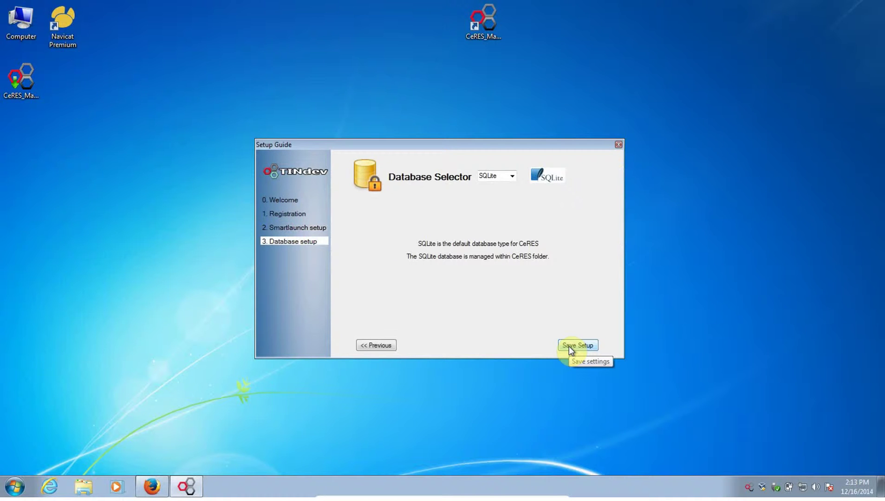
# Step: Save the setup with SQLite as the database and install the offered update
pyautogui.click(569, 346)
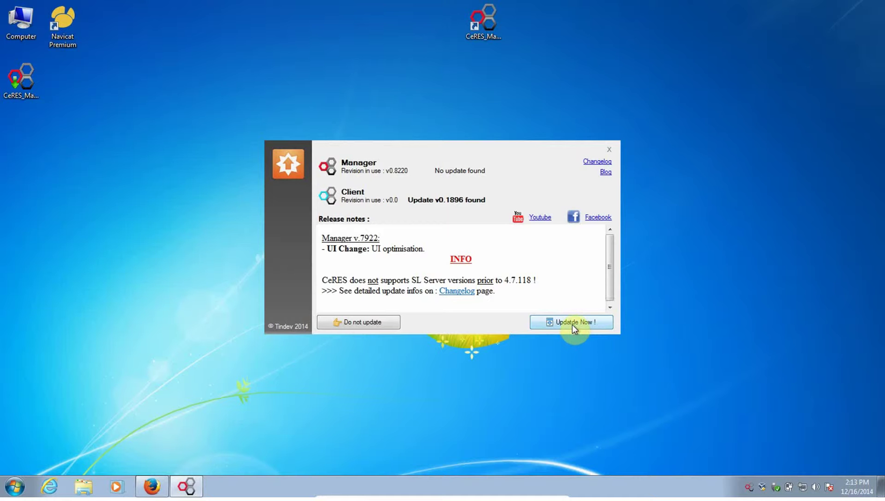
pyautogui.click(571, 324)
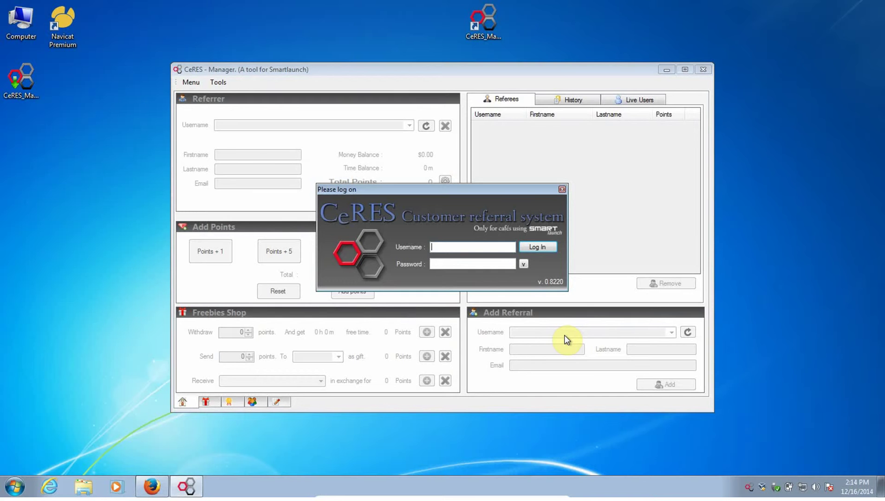
# Step: Log on to CeRES Manager with the admin username and its password
pyautogui.write('admin')
pyautogui.press('Tab')
pyautogui.write('*****')
pyautogui.press('Return')
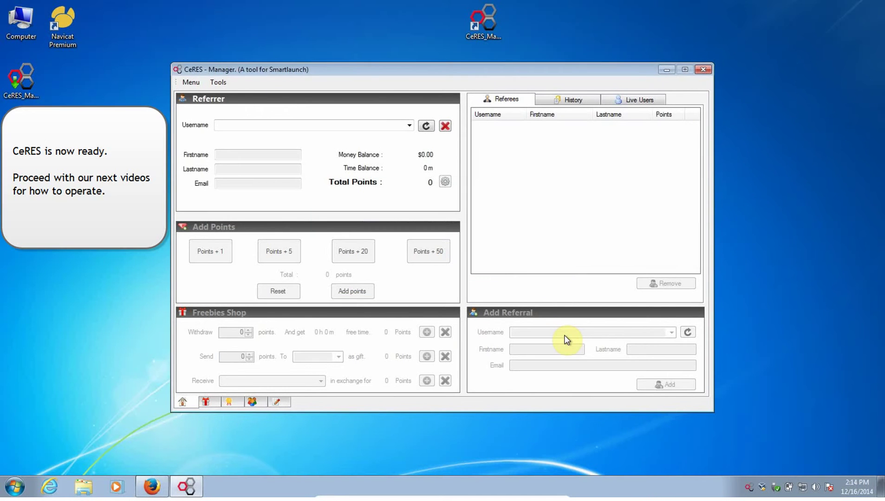
# Step: Review the existing referrer usernames in the Username list, then close it without choosing one
pyautogui.click(409, 125)
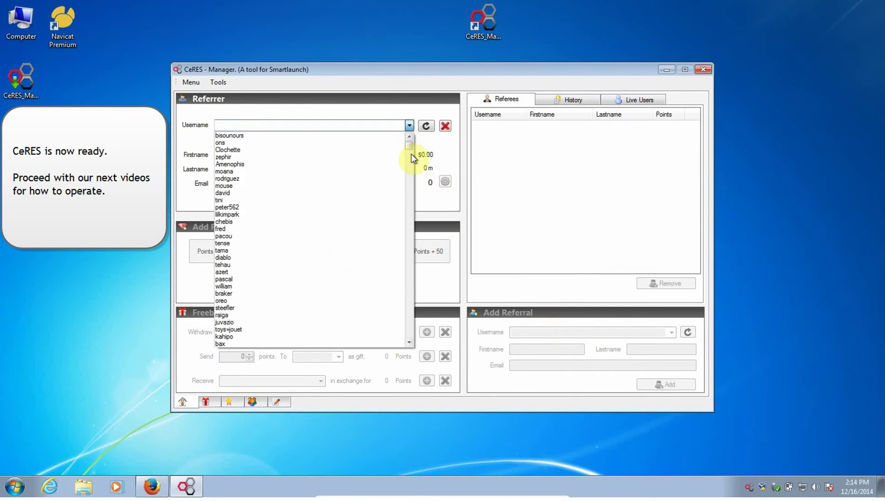
pyautogui.moveTo(411, 153); pyautogui.dragTo(376, 114)
pyautogui.click(375, 112)
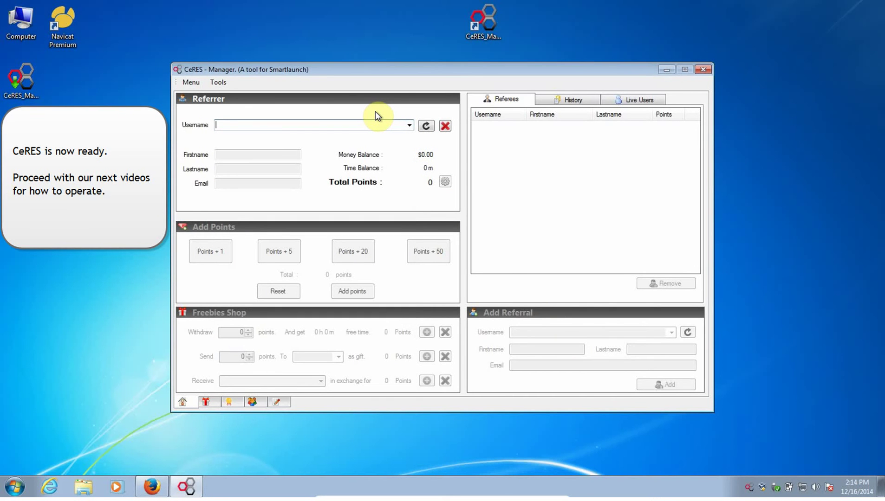